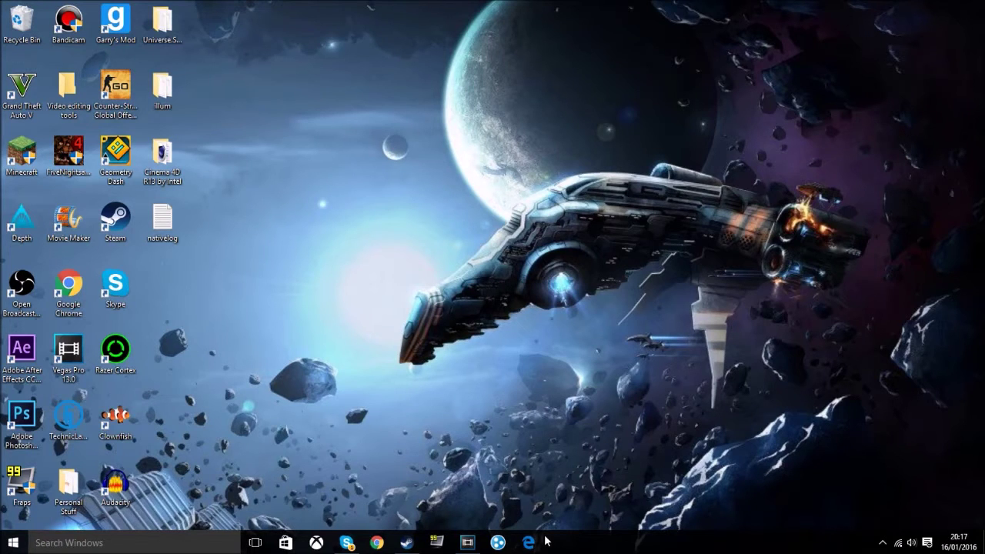
# Step: Launch Microsoft Edge and open the browser's settings-and-more menu
pyautogui.click(529, 542)
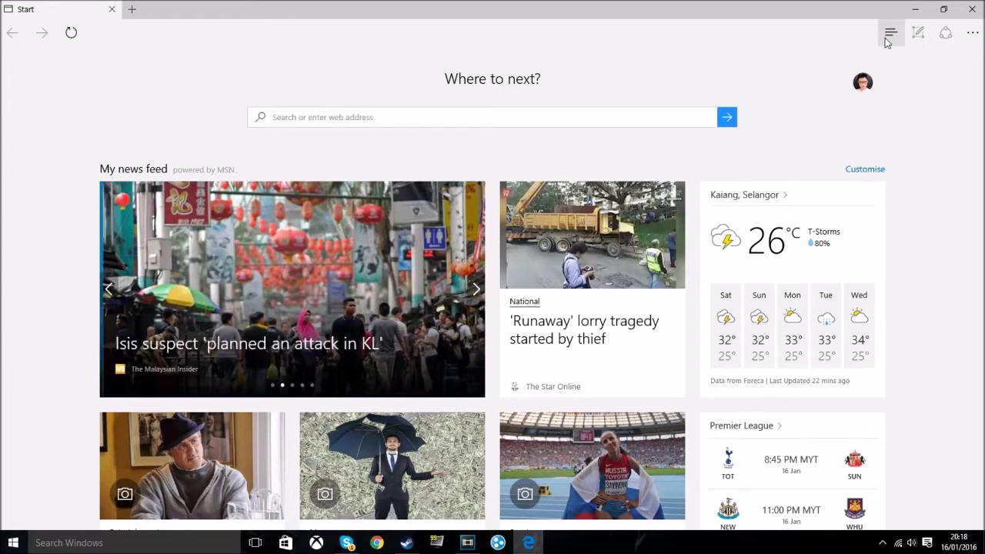
pyautogui.click(973, 32)
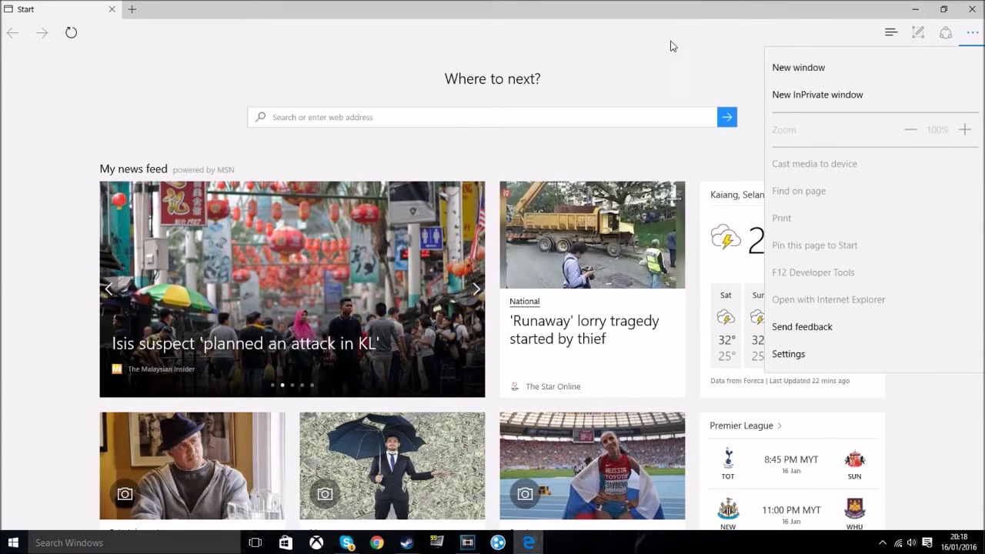
pyautogui.click(670, 44)
pyautogui.click(972, 33)
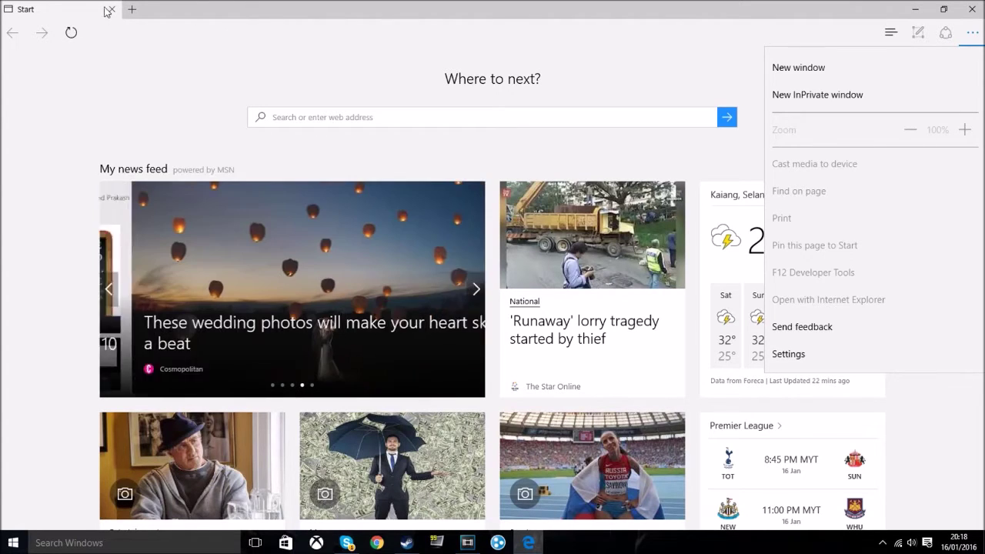
# Step: Go to youtube.com in a new tab and start a Web Note there
pyautogui.click(126, 20)
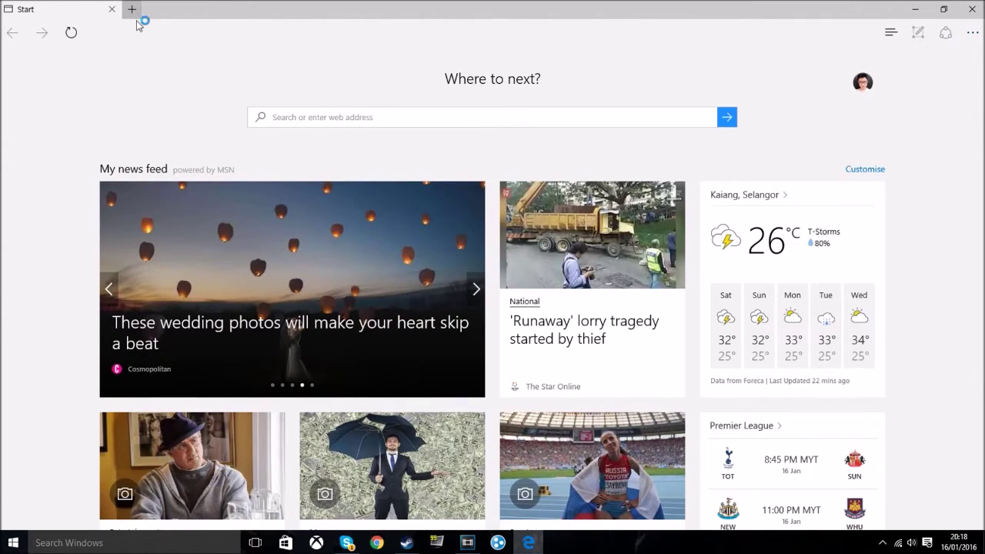
pyautogui.click(139, 16)
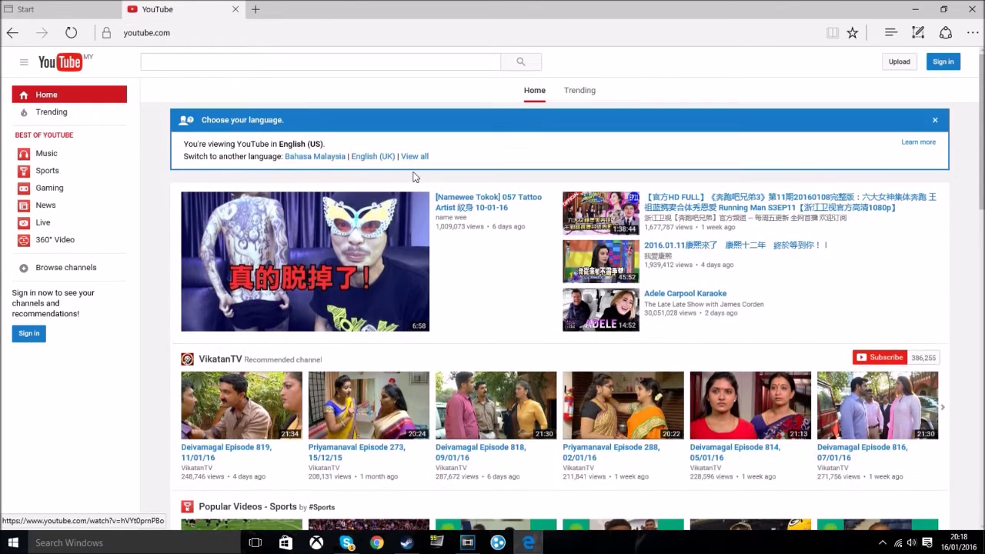
pyautogui.click(917, 32)
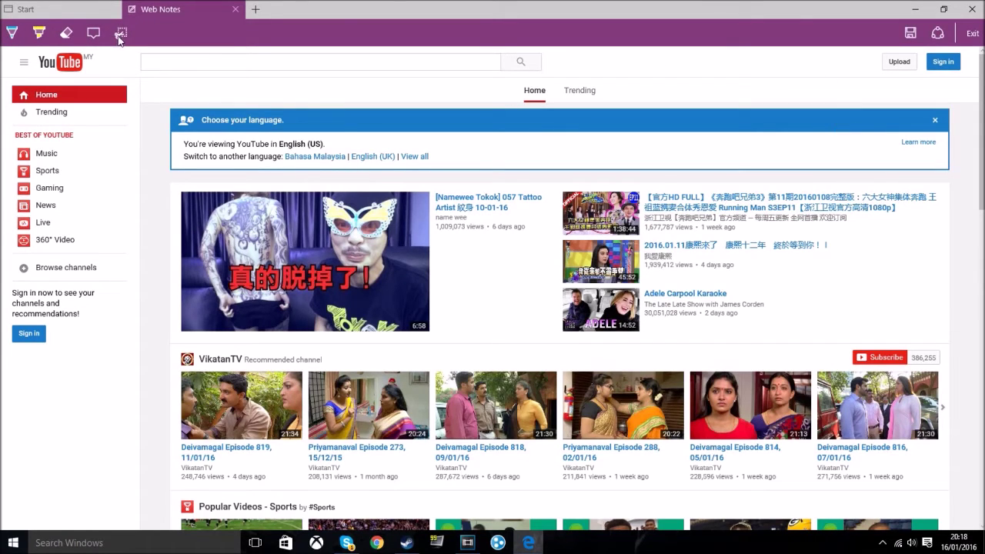
# Step: Try the pen, eraser and highlighter, then scribble blue ink across the YouTube page
pyautogui.click(13, 35)
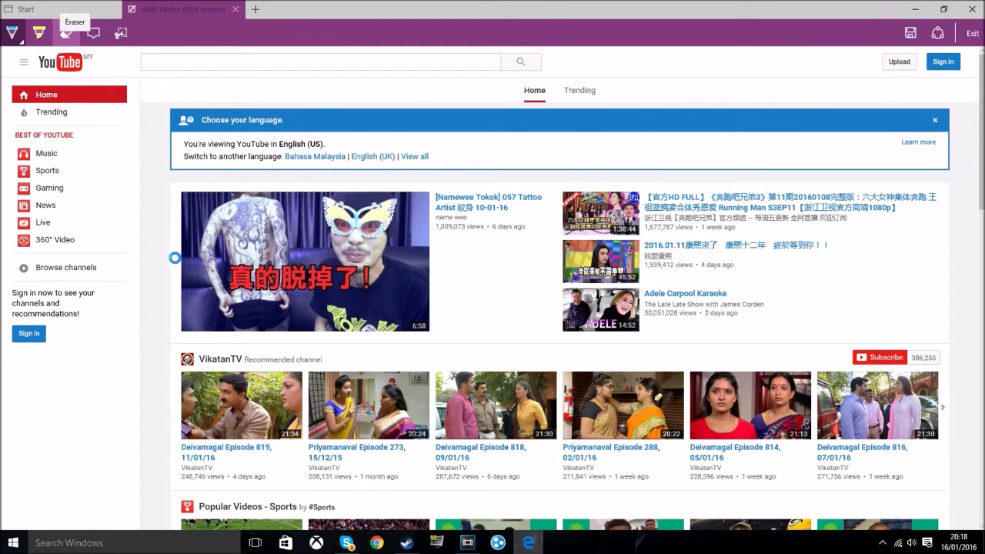
pyautogui.click(66, 32)
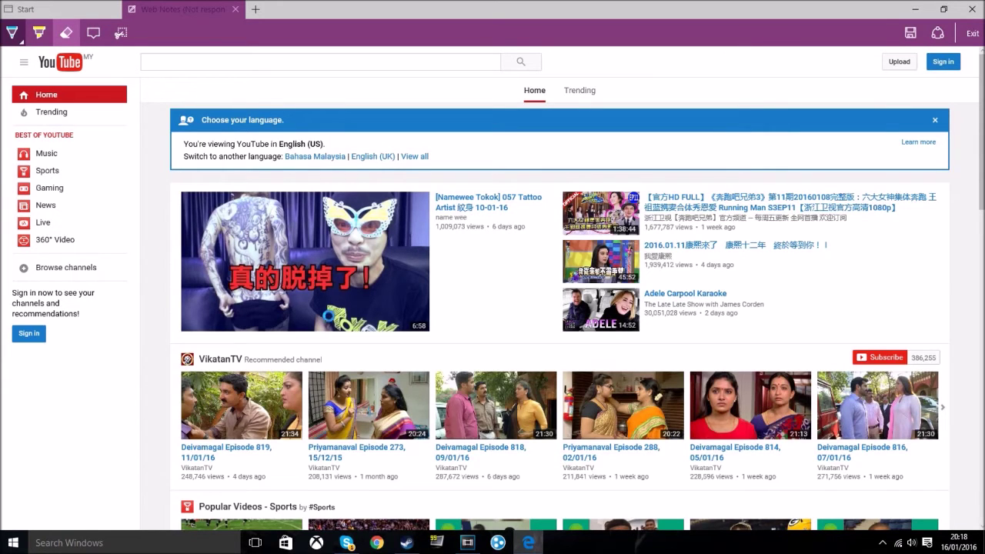
pyautogui.click(39, 33)
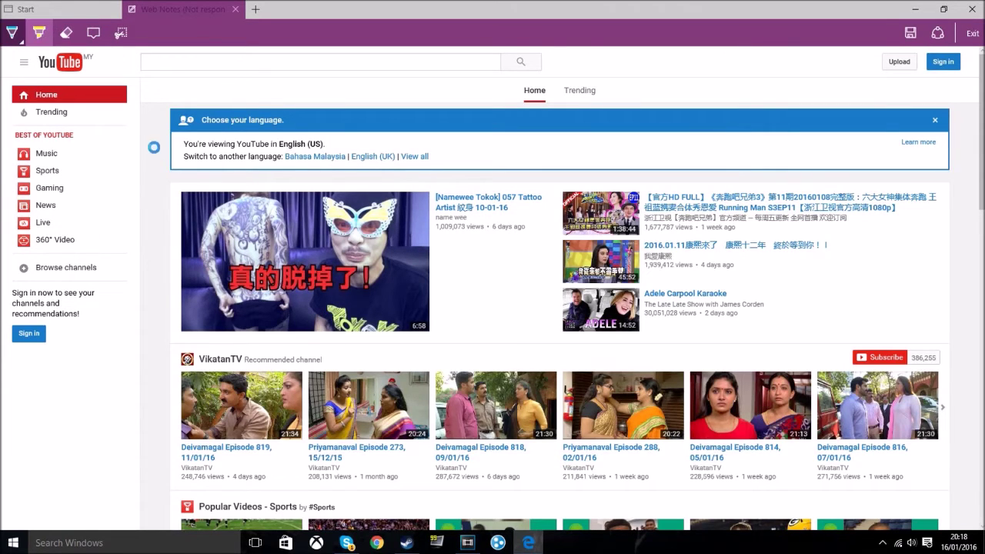
pyautogui.moveTo(223, 246)
pyautogui.mouseDown()
pyautogui.moveTo(419, 286)
pyautogui.moveTo(143, 287)
pyautogui.moveTo(166, 381)
pyautogui.moveTo(111, 294)
pyautogui.moveTo(677, 138)
pyautogui.moveTo(77, 316)
pyautogui.moveTo(865, 256)
pyautogui.moveTo(654, 175)
pyautogui.mouseUp()
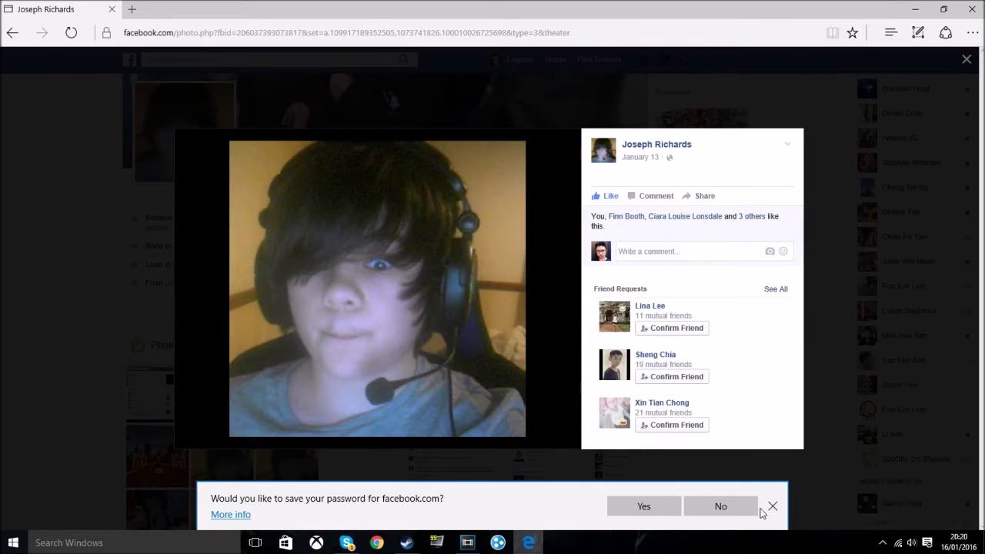
# Step: Decline saving the password, then ink over the photo's eye, nose and mouth and across the page
pyautogui.click(740, 511)
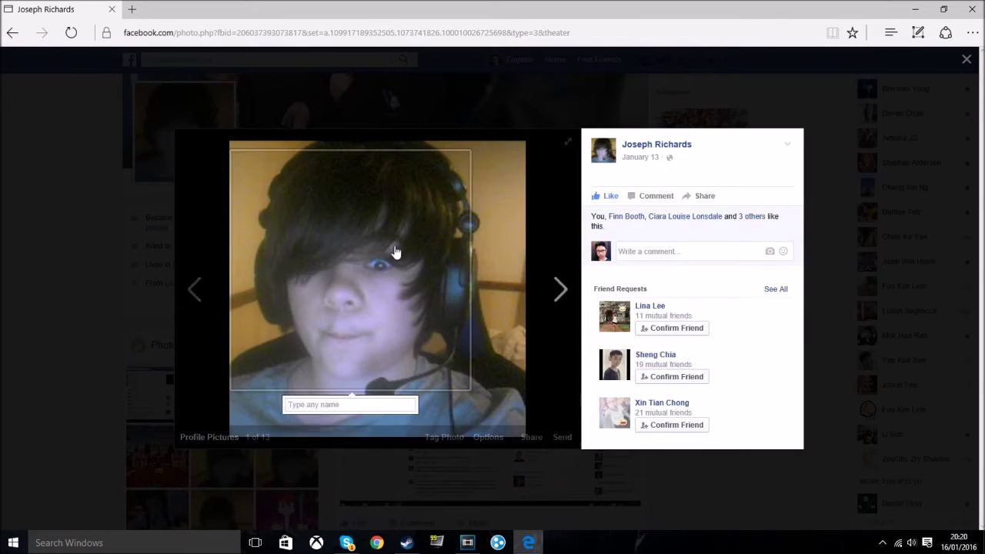
pyautogui.click(945, 34)
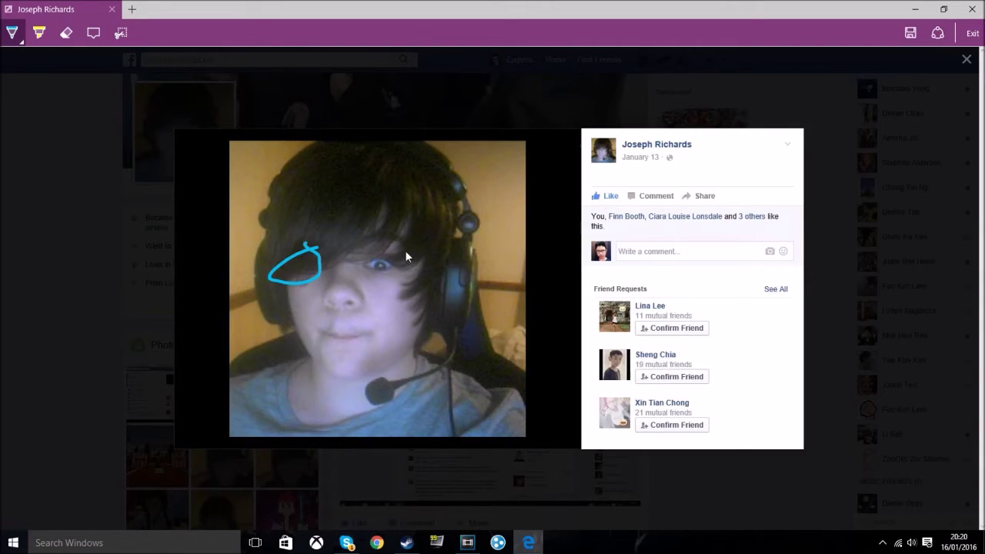
pyautogui.moveTo(368, 255); pyautogui.dragTo(378, 256)
pyautogui.moveTo(347, 273)
pyautogui.mouseDown()
pyautogui.moveTo(328, 223)
pyautogui.moveTo(321, 297)
pyautogui.mouseUp()
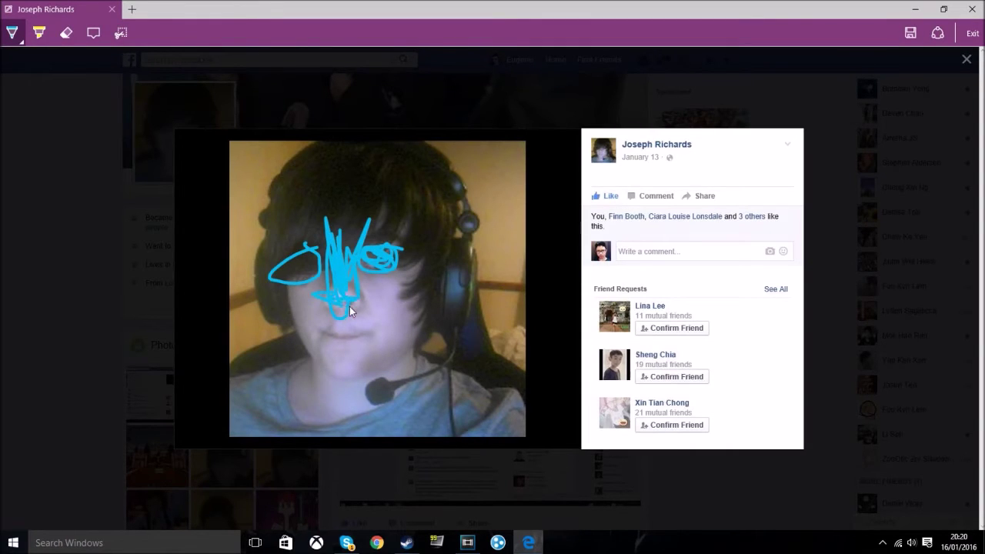
pyautogui.moveTo(372, 339)
pyautogui.mouseDown()
pyautogui.moveTo(304, 337)
pyautogui.moveTo(320, 339)
pyautogui.moveTo(278, 306)
pyautogui.mouseUp()
pyautogui.moveTo(337, 208); pyautogui.dragTo(355, 224)
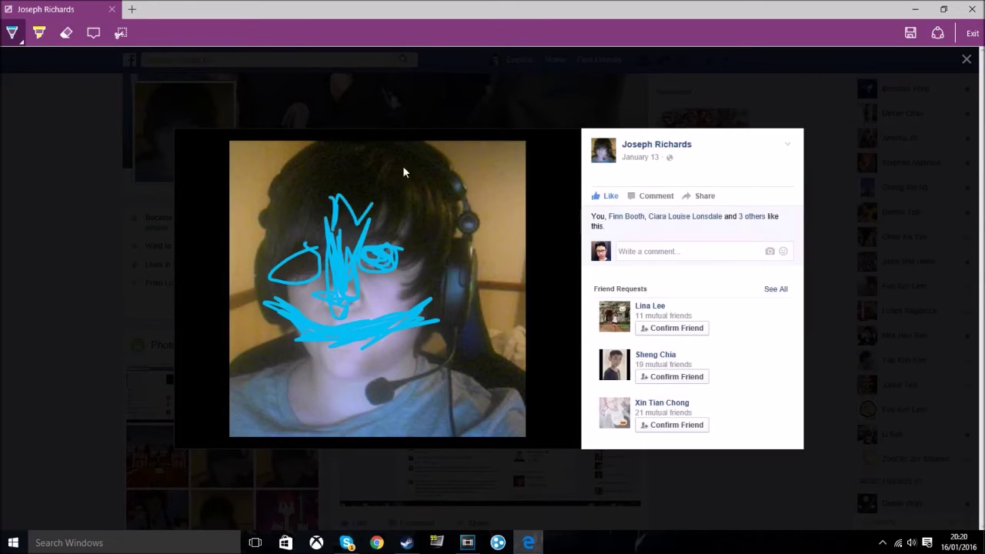
pyautogui.moveTo(418, 228)
pyautogui.mouseDown()
pyautogui.moveTo(449, 253)
pyautogui.moveTo(455, 311)
pyautogui.moveTo(362, 295)
pyautogui.moveTo(5, 323)
pyautogui.moveTo(37, 386)
pyautogui.mouseUp()
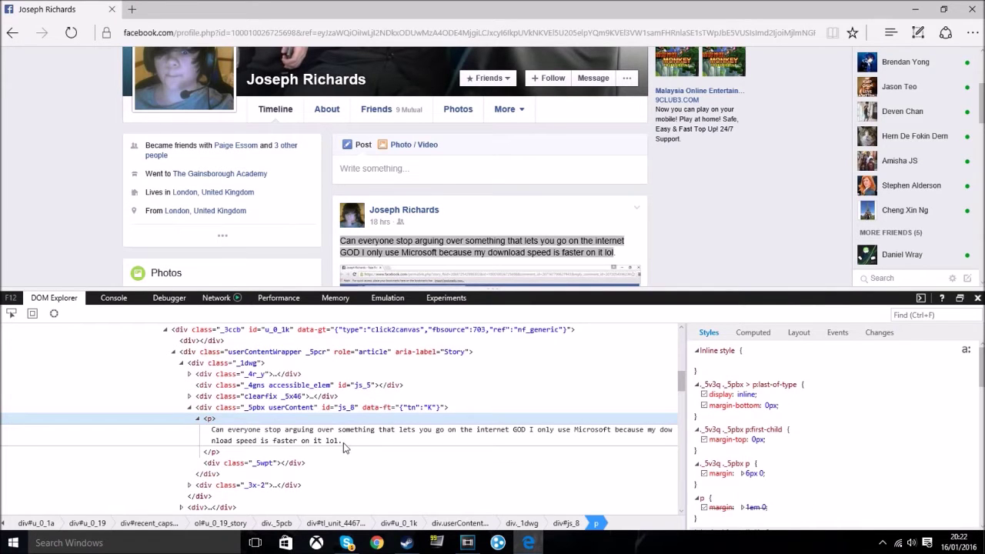
# Step: Select the post's text node in DOM Explorer and choose Edit as HTML
pyautogui.moveTo(343, 442)
pyautogui.mouseDown()
pyautogui.moveTo(285, 447)
pyautogui.moveTo(343, 445)
pyautogui.mouseUp()
pyautogui.click(348, 445)
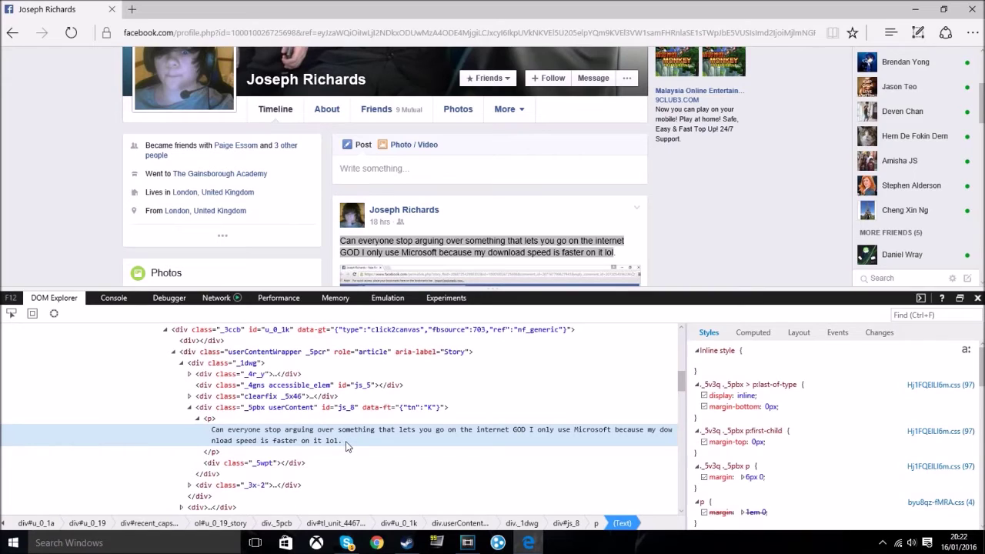
pyautogui.rightClick(346, 439)
pyautogui.press('Up')
pyautogui.press('Up')
pyautogui.press('Up')
pyautogui.press('Up')
pyautogui.press('Up')
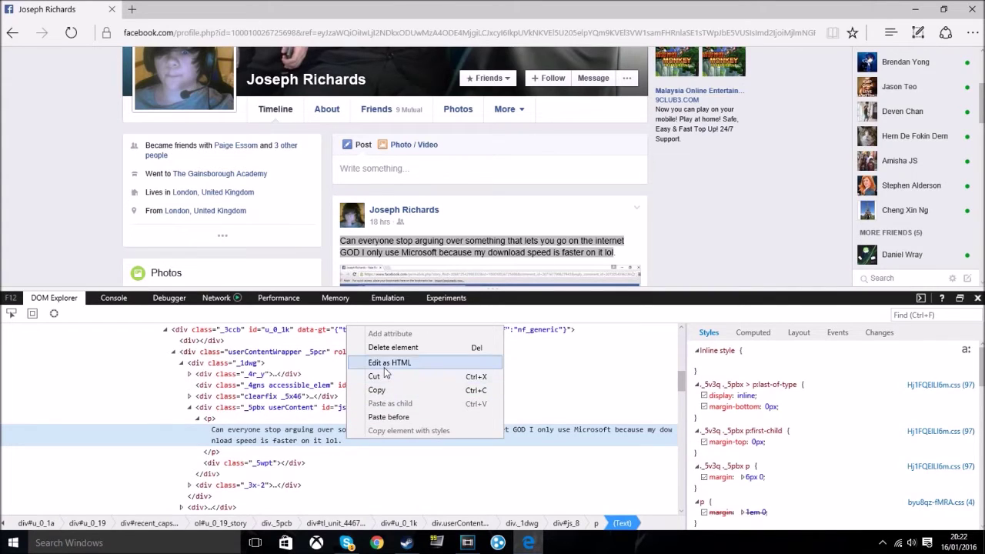
pyautogui.press('Return')
# Step: Replace the post text with a question beginning 'Can everyone', commit it, and close F12 tools
pyautogui.press('BackSpace')
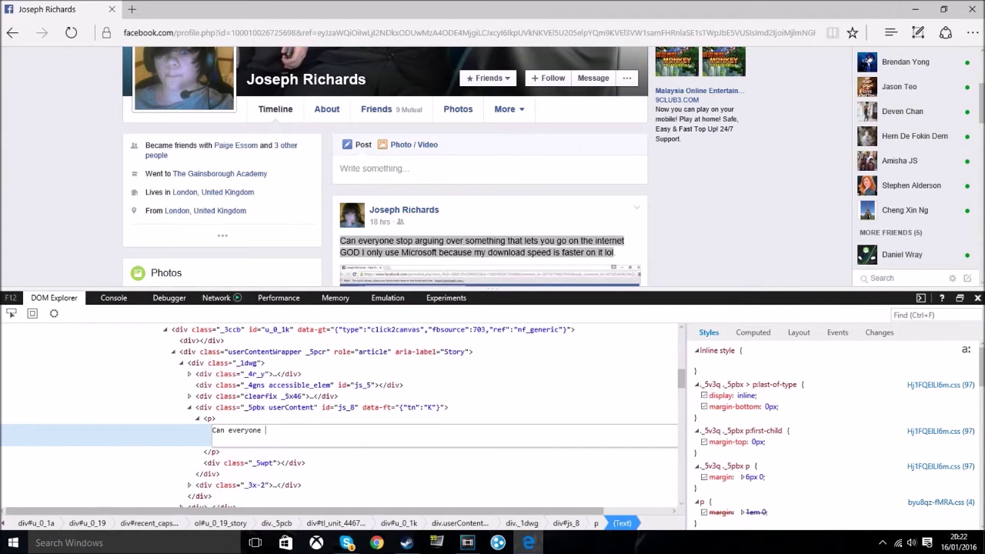
pyautogui.write('Can everyone a')
pyautogui.write('rtistxx_132? Anyone?')
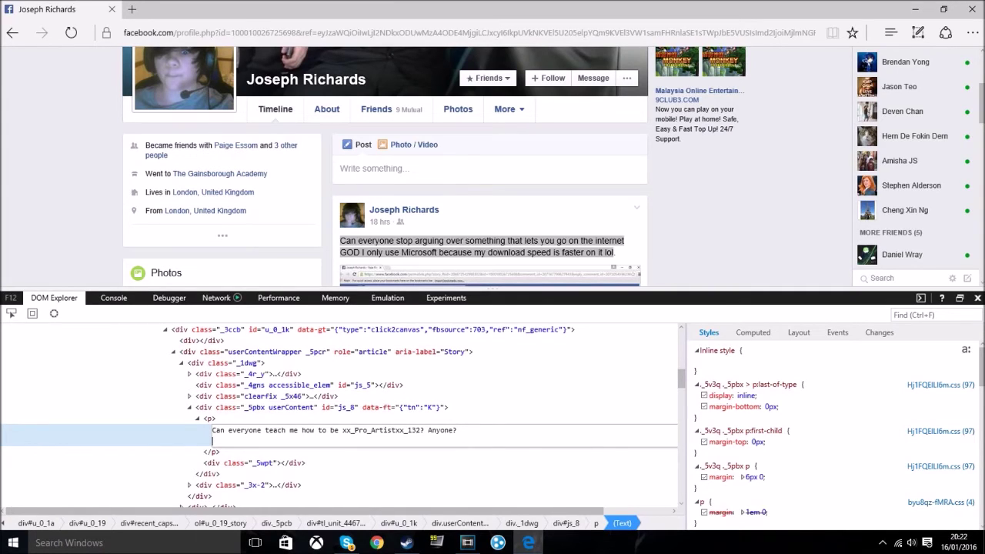
pyautogui.rightClick(387, 437)
pyautogui.click(408, 472)
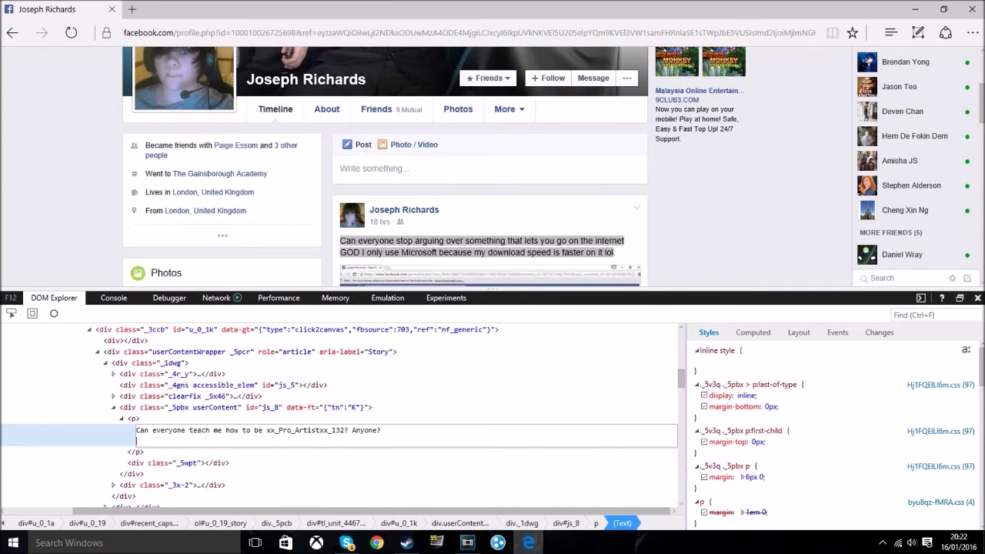
pyautogui.click(512, 411)
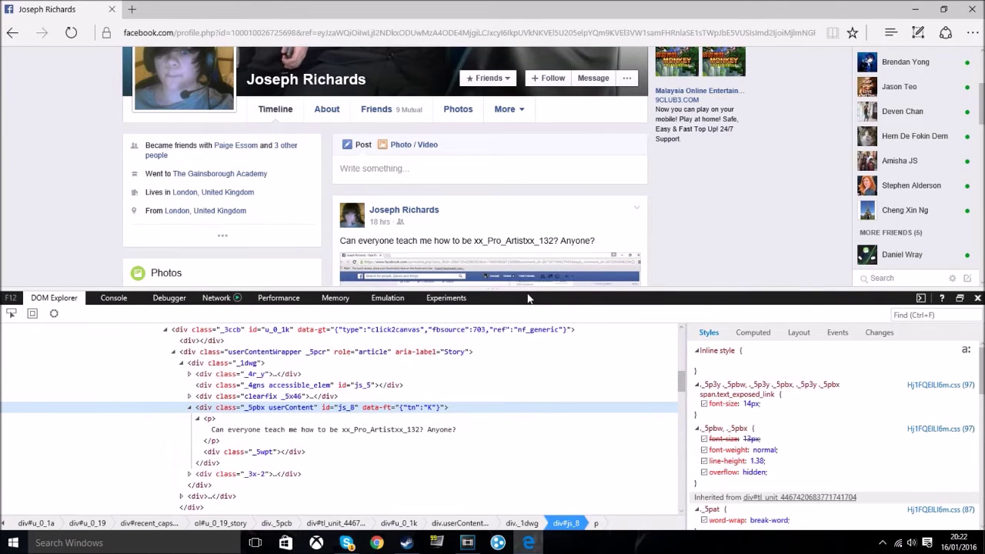
pyautogui.click(977, 299)
# Step: Inspect a commenter's name link in the F12 DOM Explorer
pyautogui.scroll(-4, 391, 358)
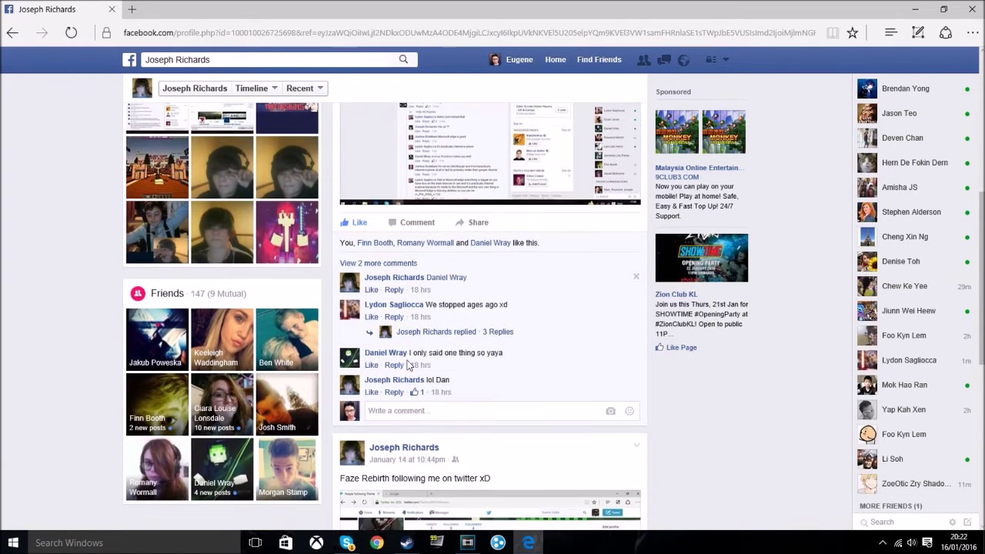
pyautogui.rightClick(391, 359)
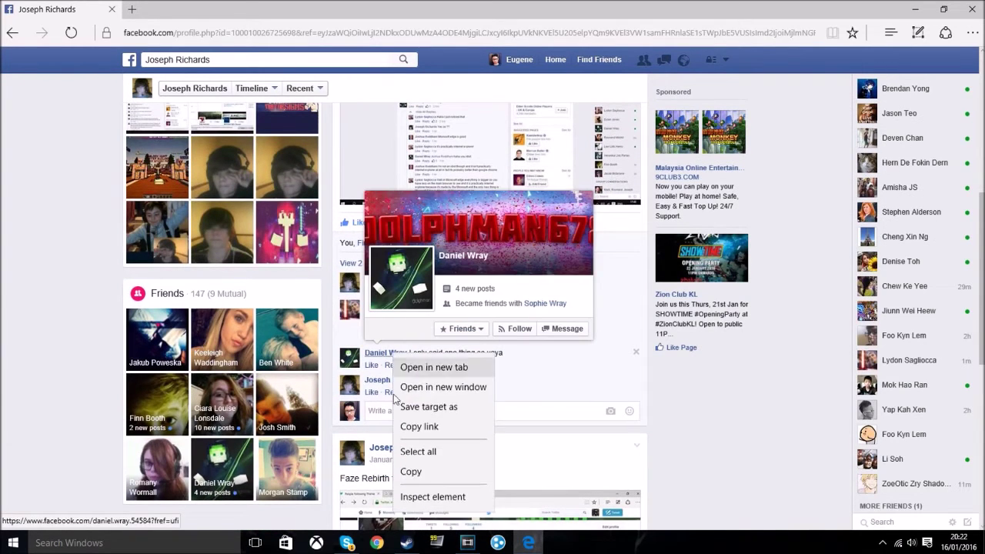
pyautogui.click(416, 497)
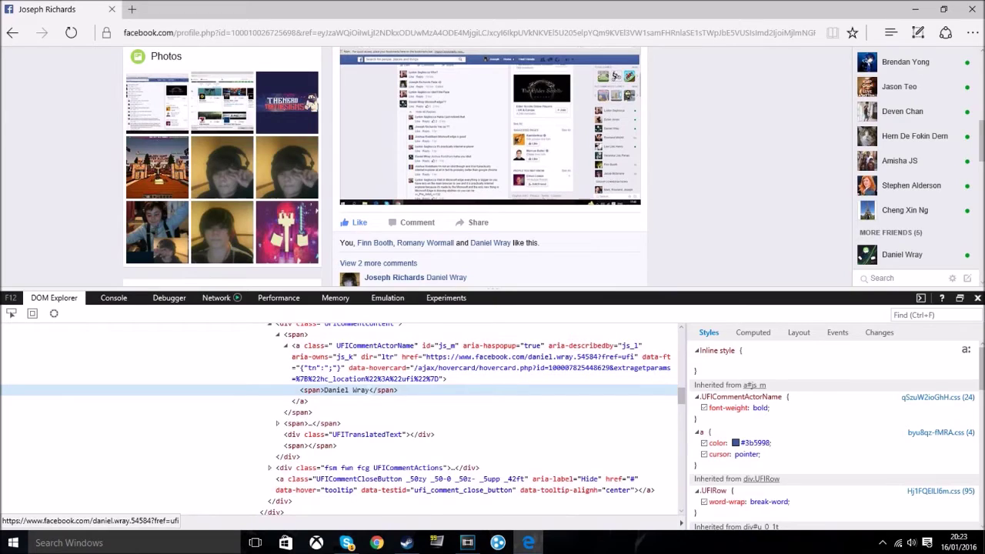
# Step: Change the name span's text to another person's name, commit it, and close developer tools
pyautogui.rightClick(368, 390)
pyautogui.doubleClick(350, 390)
pyautogui.press('BackSpace')
pyautogui.press('Return')
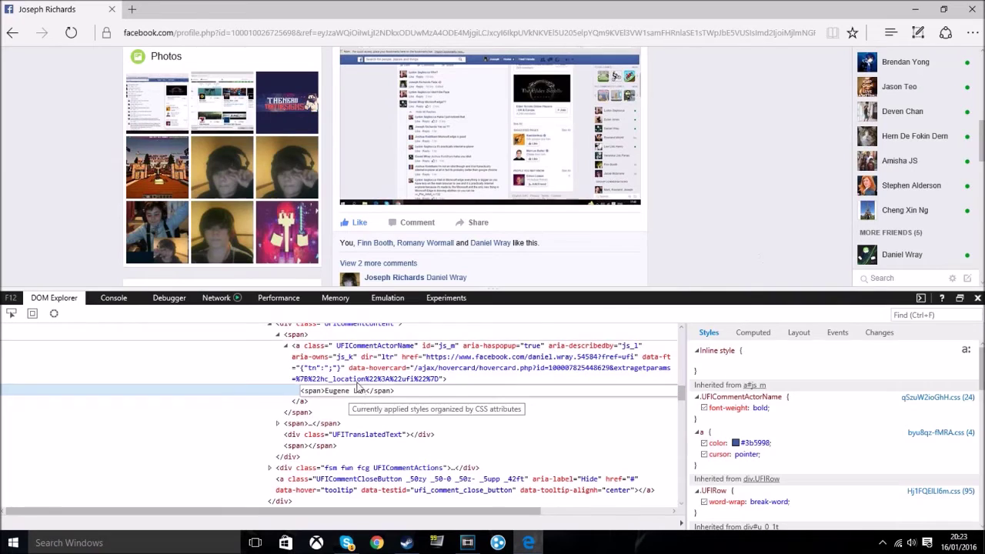
pyautogui.click(359, 379)
pyautogui.press('F12')
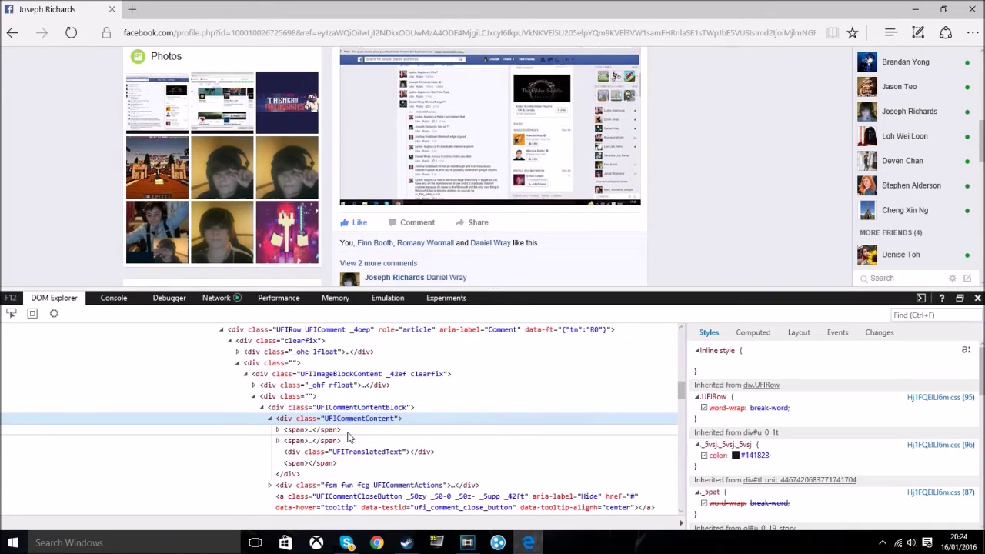
pyautogui.click(977, 298)
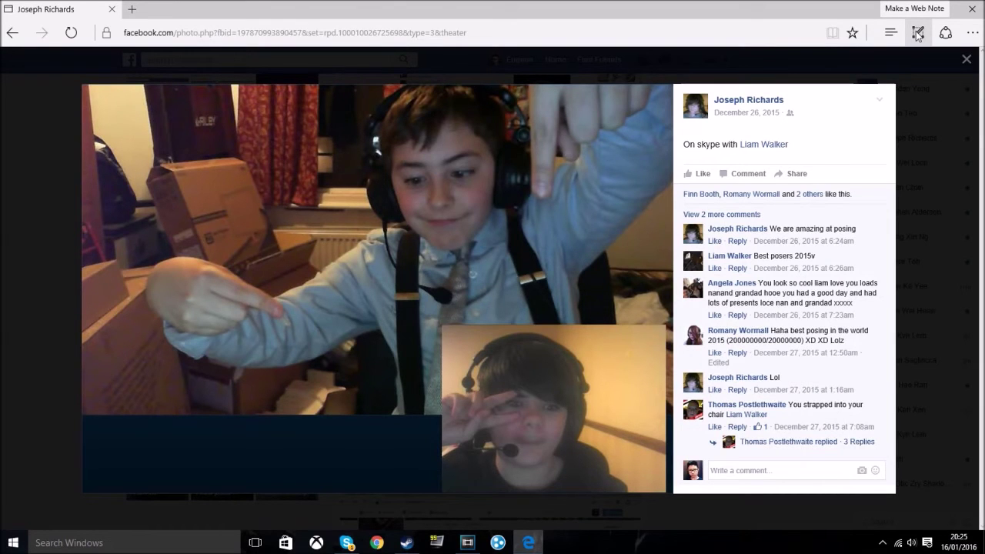
# Step: Start a Web Note and draw eyes and mouths on both faces, arm loops, and chin strokes
pyautogui.click(918, 33)
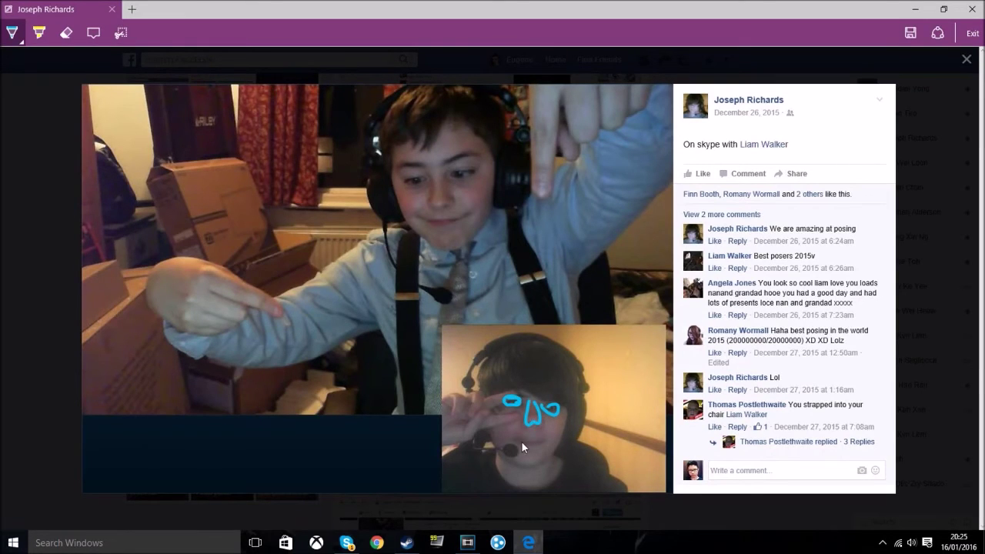
pyautogui.moveTo(515, 434); pyautogui.dragTo(561, 434)
pyautogui.moveTo(405, 181); pyautogui.dragTo(422, 181)
pyautogui.moveTo(449, 175); pyautogui.dragTo(466, 174)
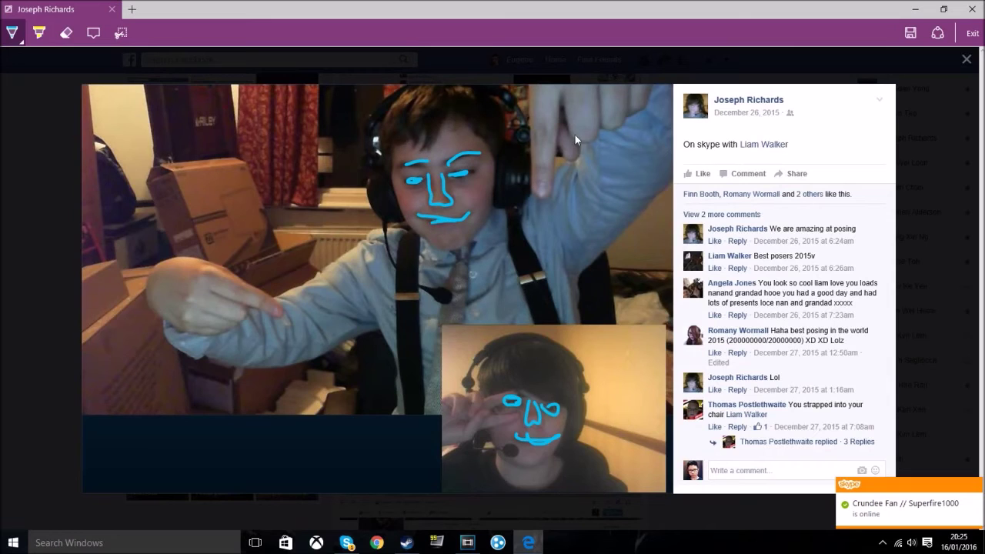
pyautogui.moveTo(571, 99)
pyautogui.mouseDown()
pyautogui.moveTo(571, 220)
pyautogui.moveTo(581, 99)
pyautogui.moveTo(577, 219)
pyautogui.mouseUp()
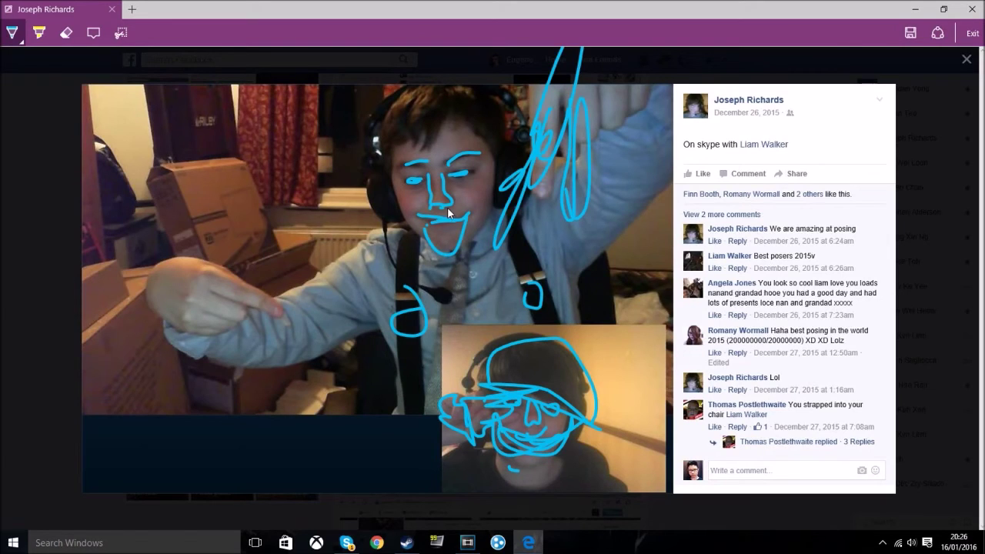
pyautogui.moveTo(460, 214); pyautogui.dragTo(466, 225)
pyautogui.moveTo(423, 217)
pyautogui.mouseDown()
pyautogui.moveTo(497, 279)
pyautogui.moveTo(197, 293)
pyautogui.moveTo(319, 350)
pyautogui.moveTo(493, 166)
pyautogui.moveTo(230, 500)
pyautogui.moveTo(46, 85)
pyautogui.moveTo(169, 54)
pyautogui.mouseUp()
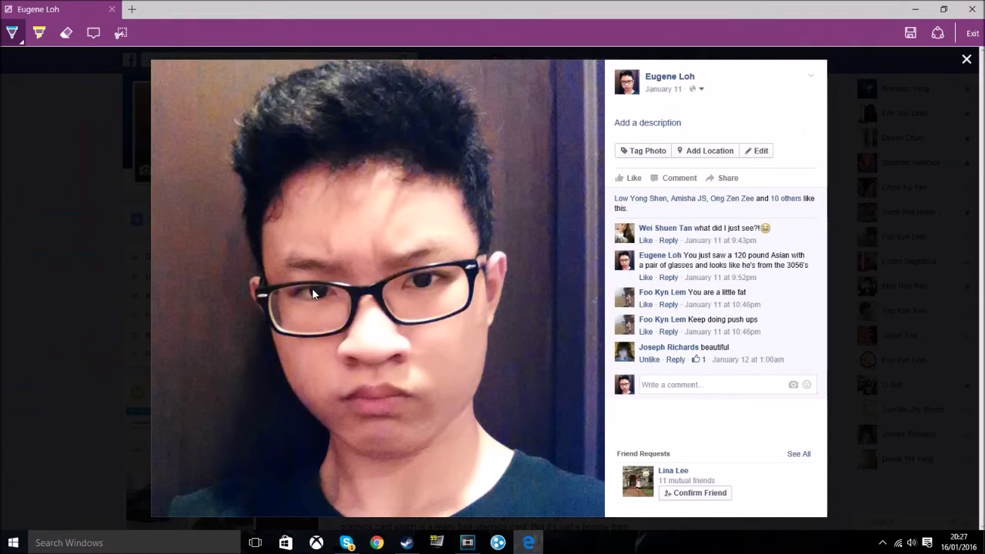
# Step: Ink a stroke over the left eye and long zigzags across the selfie
pyautogui.moveTo(294, 290); pyautogui.dragTo(303, 299)
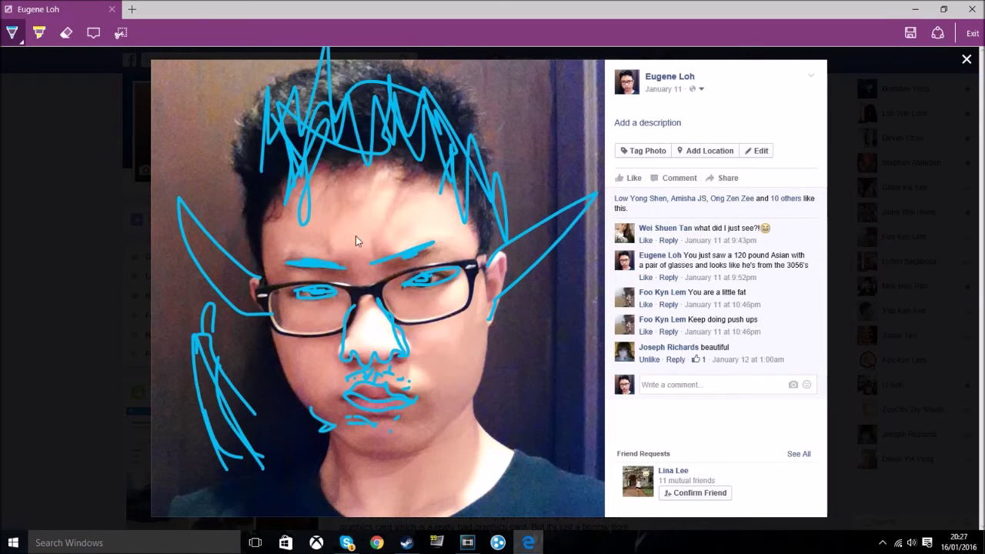
pyautogui.moveTo(510, 189)
pyautogui.mouseDown()
pyautogui.moveTo(93, 508)
pyautogui.moveTo(8, 308)
pyautogui.moveTo(23, 300)
pyautogui.moveTo(17, 444)
pyautogui.mouseUp()
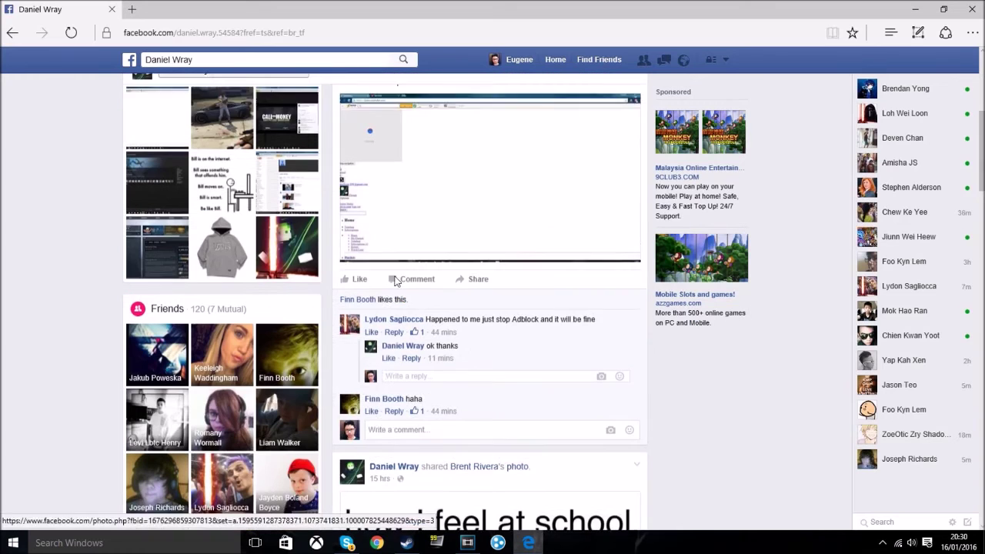
# Step: Open the post's photo full-size and close the viewer again
pyautogui.click(391, 331)
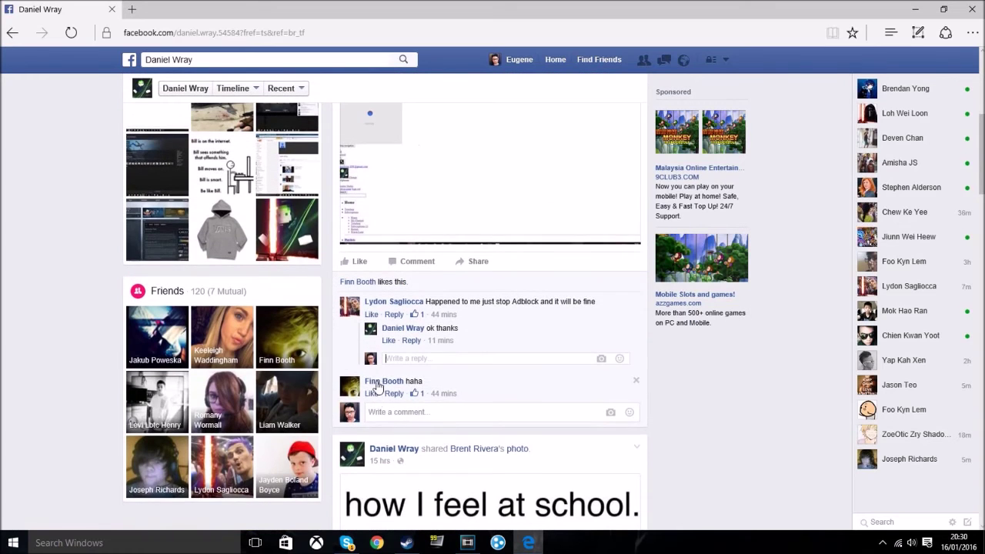
pyautogui.scroll(3, 419, 341)
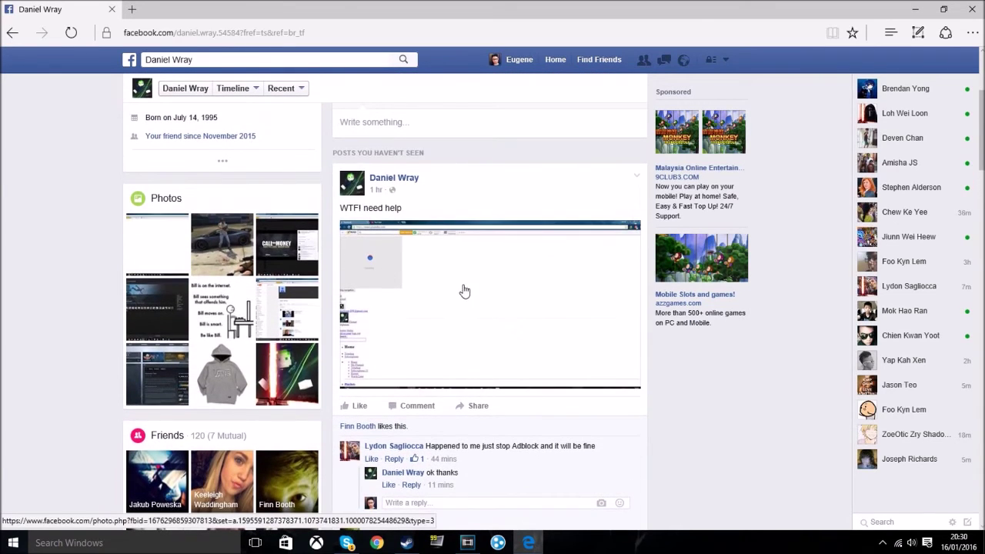
pyautogui.click(340, 259)
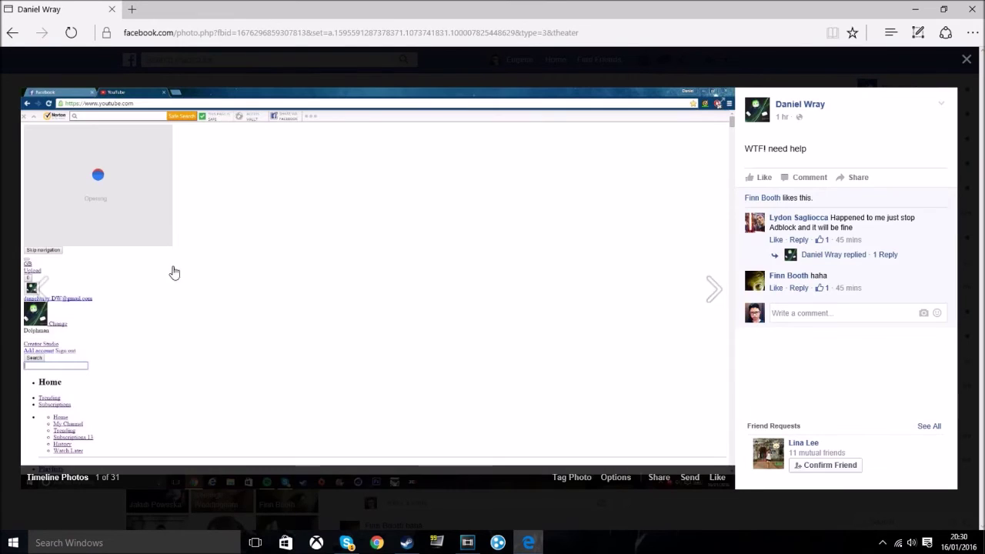
pyautogui.click(968, 65)
# Step: Go to the commenter's profile and open their profile picture
pyautogui.scroll(-3, 458, 359)
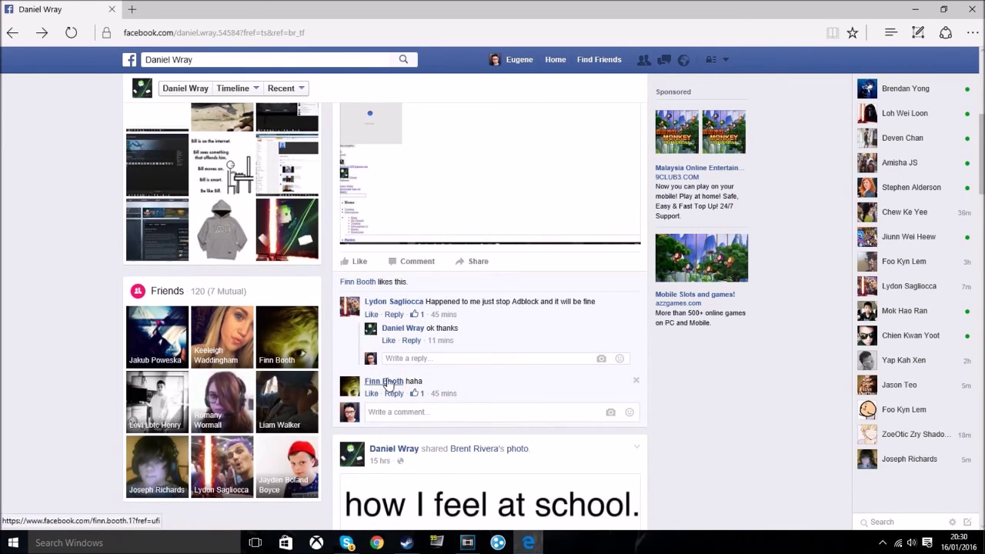
pyautogui.click(389, 383)
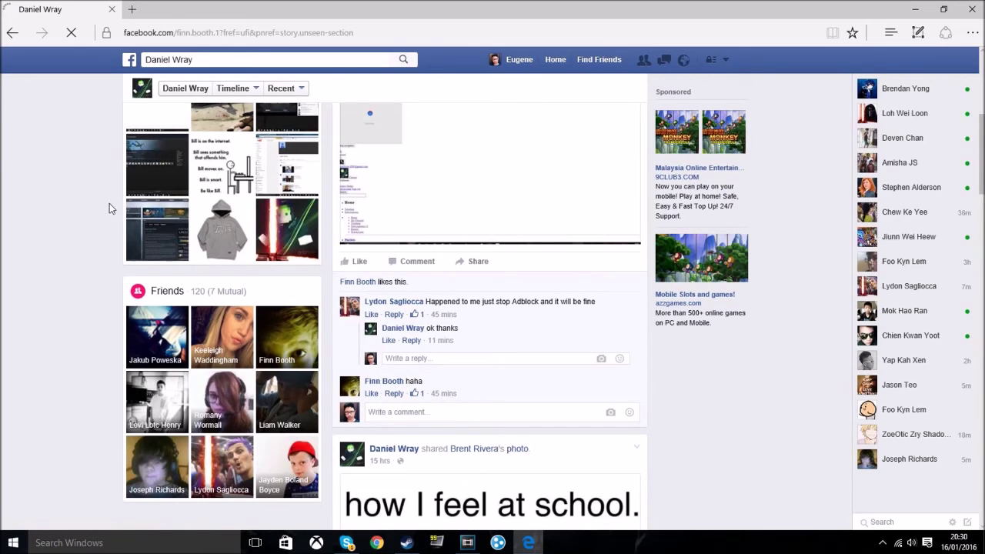
pyautogui.click(200, 231)
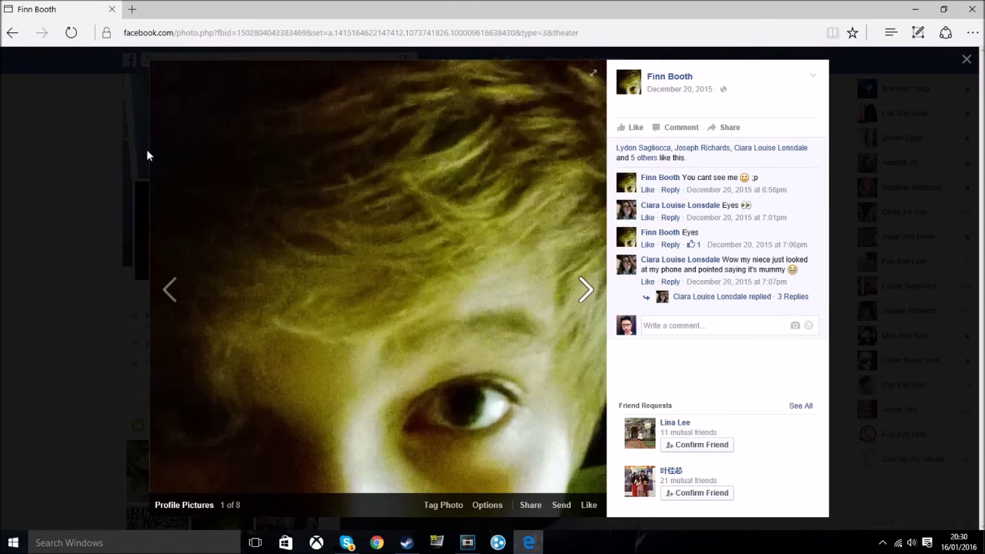
# Step: Start a Web Note, outline the eye, and zigzag blue ink across the hair
pyautogui.click(918, 32)
pyautogui.moveTo(408, 419); pyautogui.dragTo(404, 431)
pyautogui.moveTo(383, 405); pyautogui.dragTo(402, 519)
pyautogui.moveTo(158, 434); pyautogui.dragTo(231, 404)
pyautogui.moveTo(268, 410); pyautogui.dragTo(274, 508)
pyautogui.moveTo(435, 152)
pyautogui.mouseDown()
pyautogui.moveTo(285, 304)
pyautogui.moveTo(387, 290)
pyautogui.moveTo(460, 34)
pyautogui.moveTo(497, 202)
pyautogui.moveTo(430, 277)
pyautogui.mouseUp()
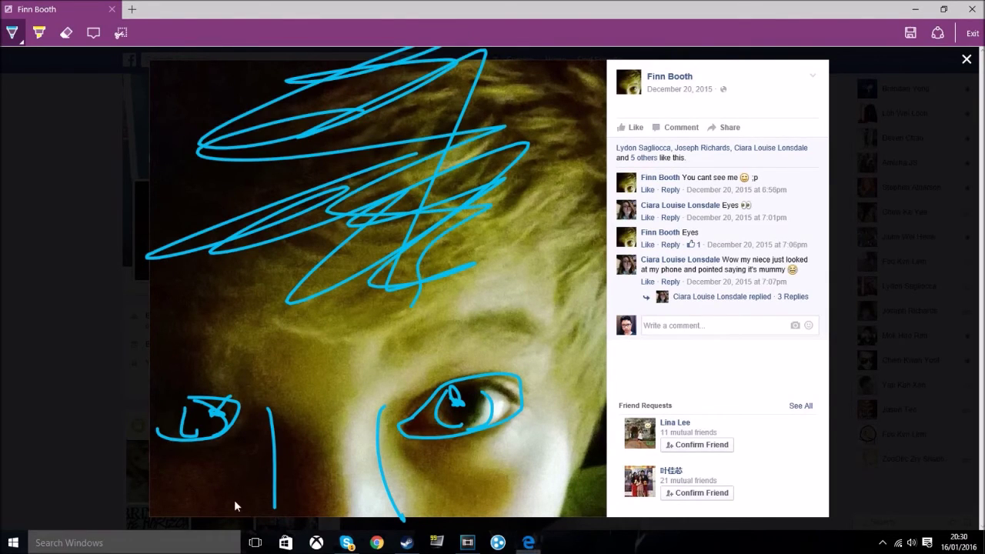
pyautogui.moveTo(236, 479)
pyautogui.mouseDown()
pyautogui.moveTo(342, 486)
pyautogui.moveTo(861, 48)
pyautogui.moveTo(962, 462)
pyautogui.moveTo(8, 431)
pyautogui.moveTo(970, 162)
pyautogui.moveTo(743, 352)
pyautogui.mouseUp()
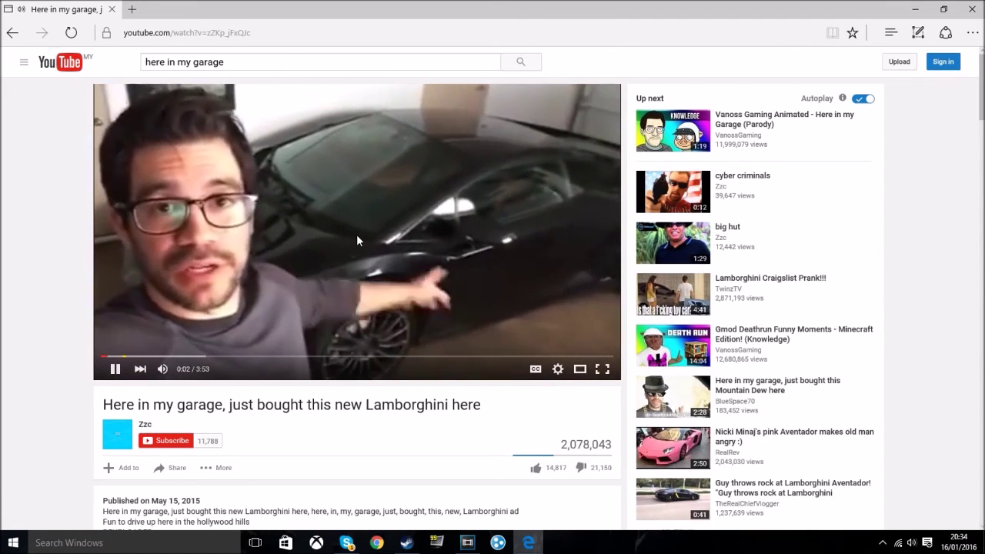
# Step: Pause the video, start a Web Note, and ink over the glasses, nose and beard
pyautogui.click(377, 227)
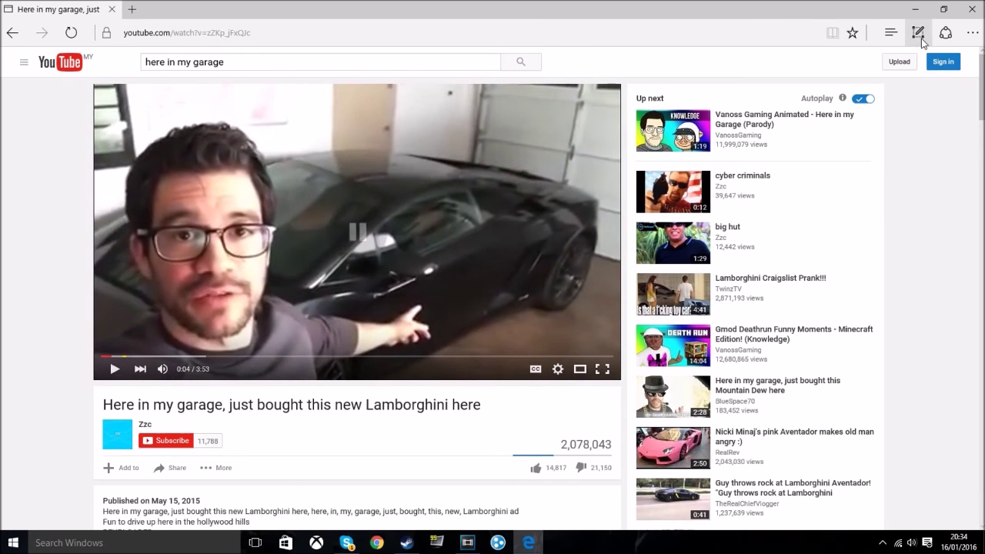
pyautogui.click(918, 32)
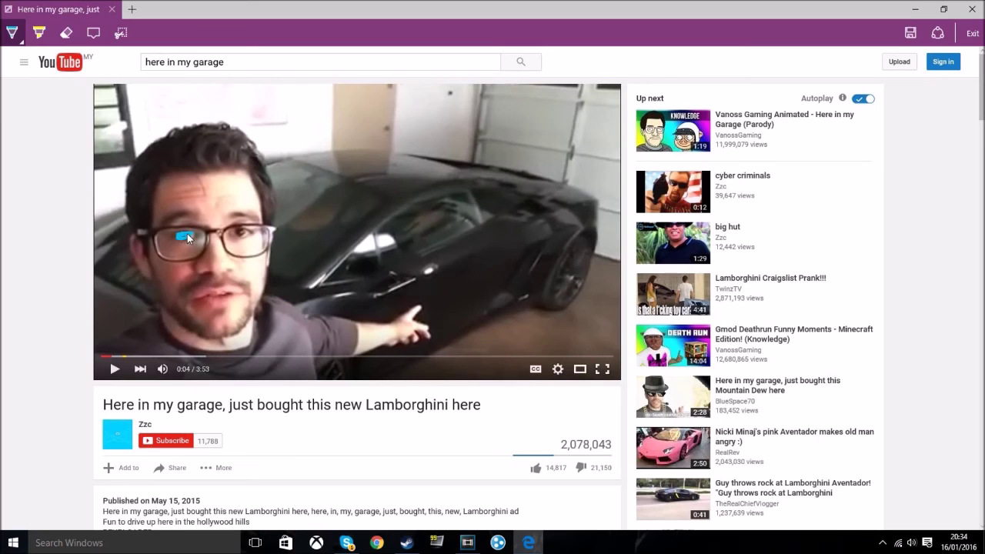
pyautogui.moveTo(248, 231)
pyautogui.mouseDown()
pyautogui.moveTo(235, 233)
pyautogui.moveTo(243, 235)
pyautogui.mouseUp()
pyautogui.moveTo(230, 250)
pyautogui.mouseDown()
pyautogui.moveTo(225, 217)
pyautogui.moveTo(211, 238)
pyautogui.moveTo(198, 220)
pyautogui.moveTo(186, 227)
pyautogui.moveTo(240, 237)
pyautogui.mouseUp()
pyautogui.moveTo(184, 281)
pyautogui.mouseDown()
pyautogui.moveTo(262, 270)
pyautogui.moveTo(258, 292)
pyautogui.mouseUp()
pyautogui.moveTo(186, 305)
pyautogui.mouseDown()
pyautogui.moveTo(204, 338)
pyautogui.moveTo(246, 293)
pyautogui.moveTo(187, 307)
pyautogui.moveTo(238, 338)
pyautogui.moveTo(196, 331)
pyautogui.moveTo(222, 322)
pyautogui.moveTo(225, 354)
pyautogui.mouseUp()
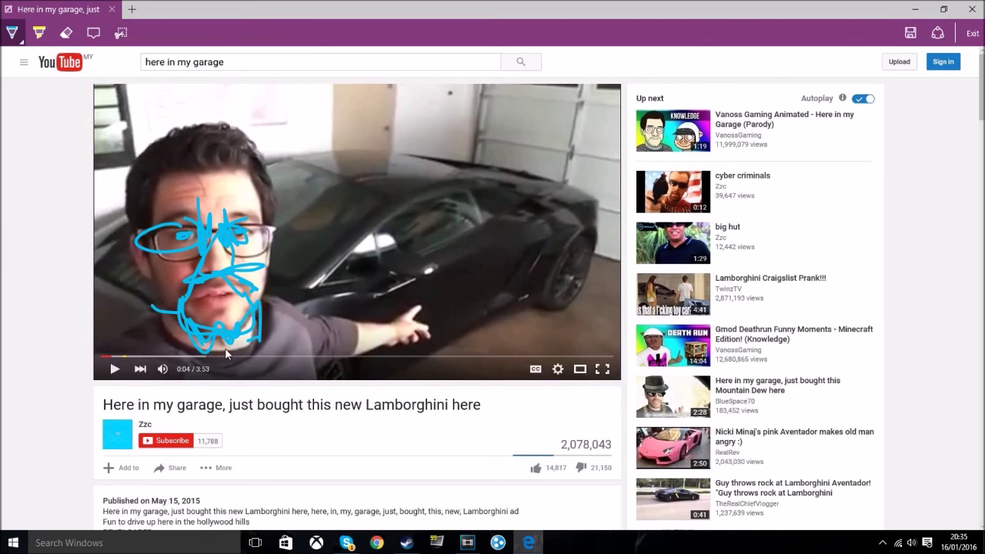
# Step: Scribble over the hair, add lines from the glasses, and loop ink across the finger and car
pyautogui.moveTo(238, 146)
pyautogui.mouseDown()
pyautogui.moveTo(181, 144)
pyautogui.moveTo(219, 140)
pyautogui.moveTo(251, 177)
pyautogui.moveTo(162, 189)
pyautogui.moveTo(144, 173)
pyautogui.mouseUp()
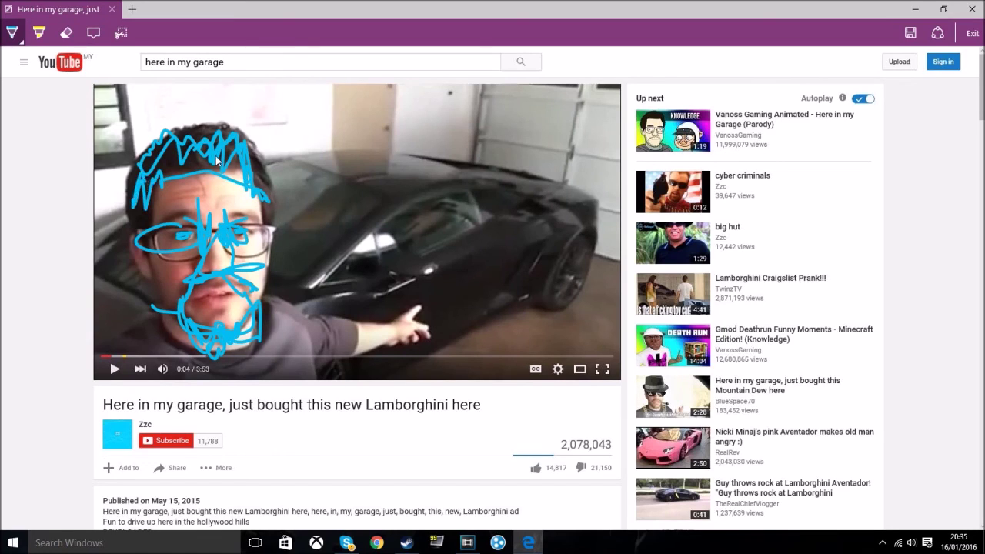
pyautogui.moveTo(252, 242); pyautogui.dragTo(237, 234)
pyautogui.moveTo(148, 245); pyautogui.dragTo(93, 192)
pyautogui.moveTo(262, 240)
pyautogui.mouseDown()
pyautogui.moveTo(291, 213)
pyautogui.moveTo(172, 323)
pyautogui.moveTo(246, 343)
pyautogui.moveTo(266, 290)
pyautogui.mouseUp()
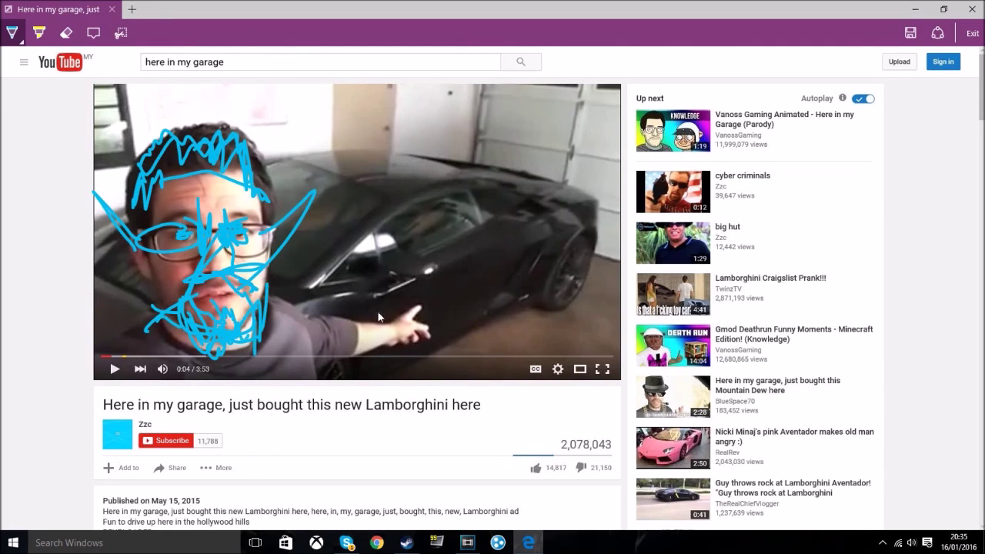
pyautogui.moveTo(398, 319); pyautogui.dragTo(439, 298)
pyautogui.moveTo(545, 304)
pyautogui.mouseDown()
pyautogui.moveTo(587, 246)
pyautogui.moveTo(585, 296)
pyautogui.mouseUp()
pyautogui.moveTo(425, 217)
pyautogui.mouseDown()
pyautogui.moveTo(477, 192)
pyautogui.moveTo(387, 227)
pyautogui.mouseUp()
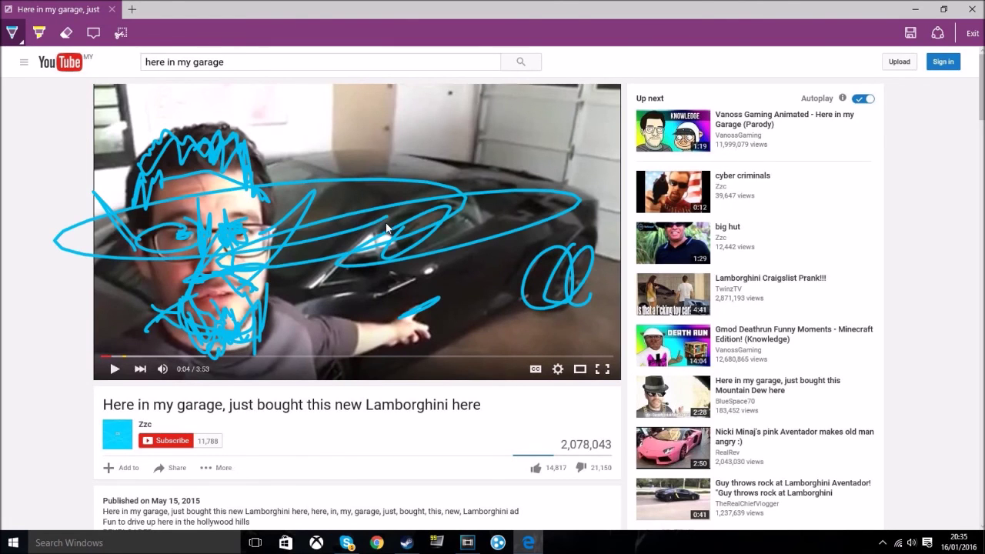